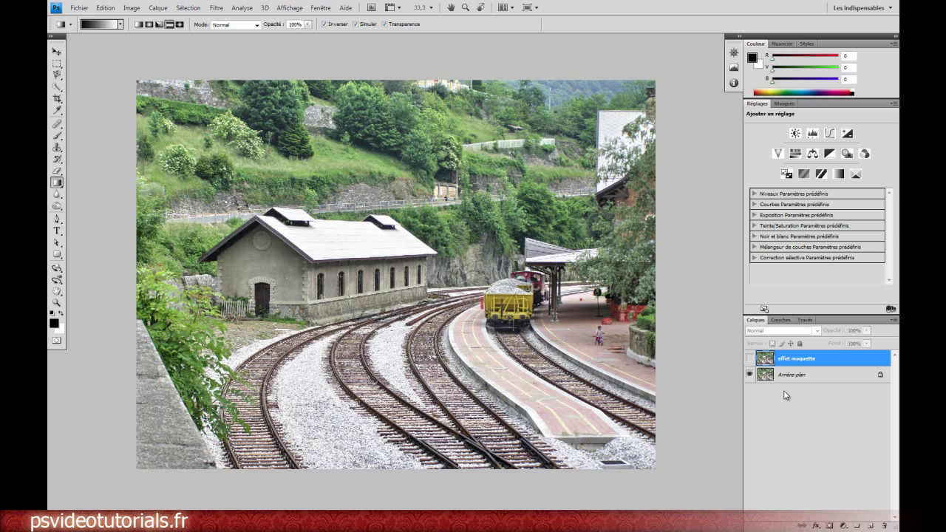
Preview and hide the finished layer, duplicate Arrière-plan, then enter Quick Mask mode.
{"action": "left_click", "coordinate": [748, 359]}
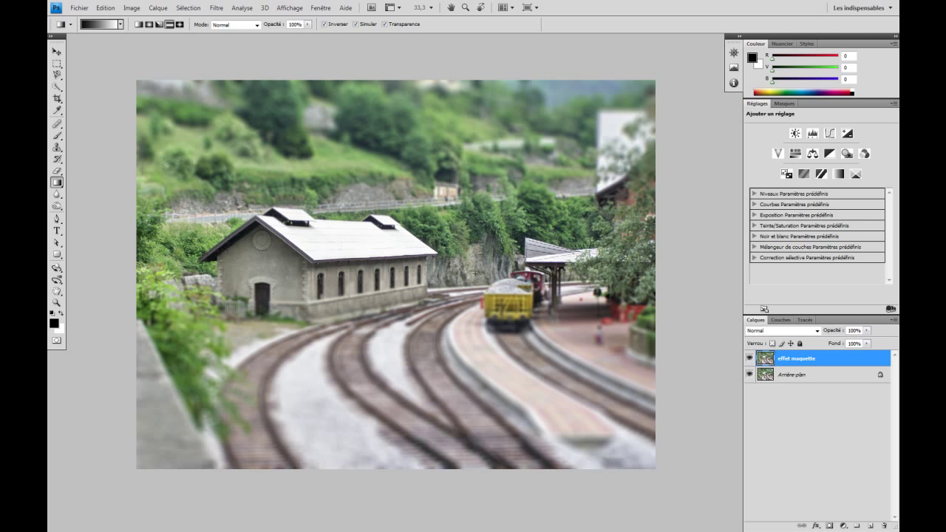
{"action": "left_click", "coordinate": [749, 359]}
{"action": "left_click", "coordinate": [769, 377]}
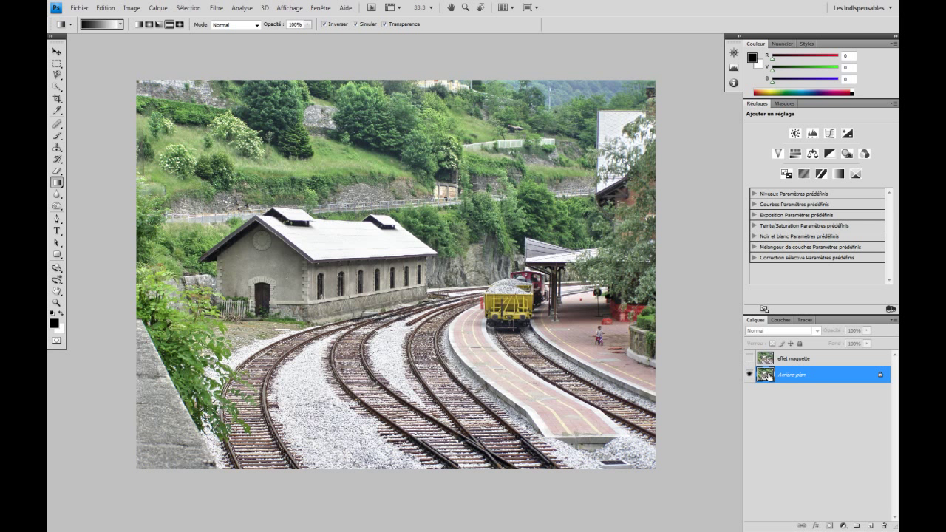
{"action": "key", "text": "ctrl+j"}
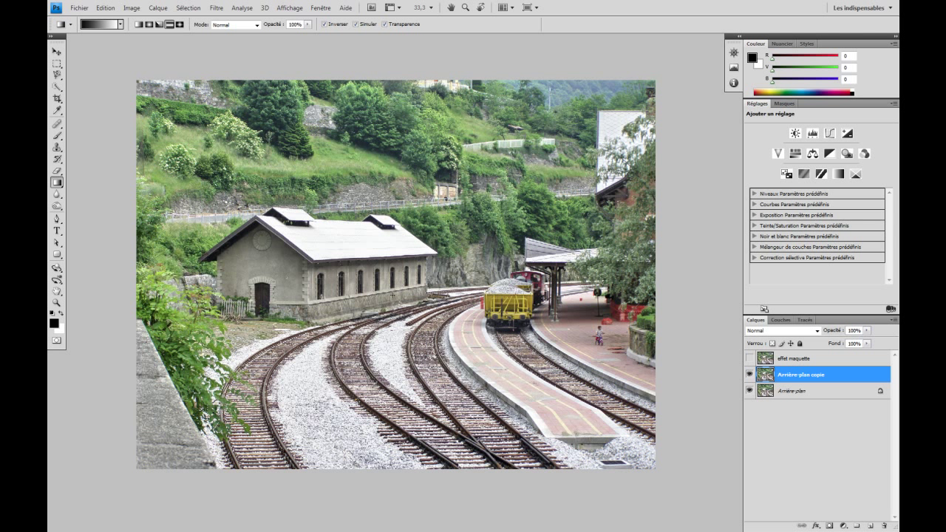
{"action": "key", "text": "q"}
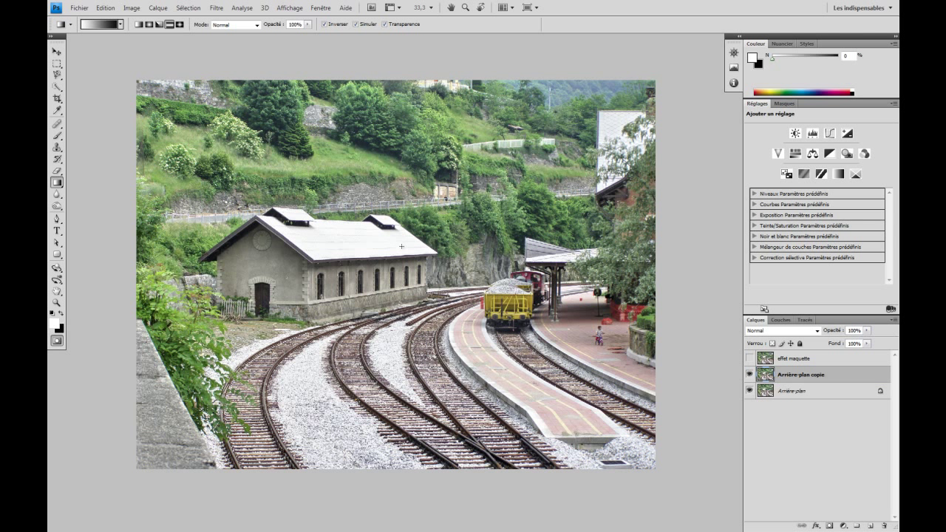
Select the Gradient tool and set it to the reflected gradient type.
{"action": "right_click", "coordinate": [57, 182]}
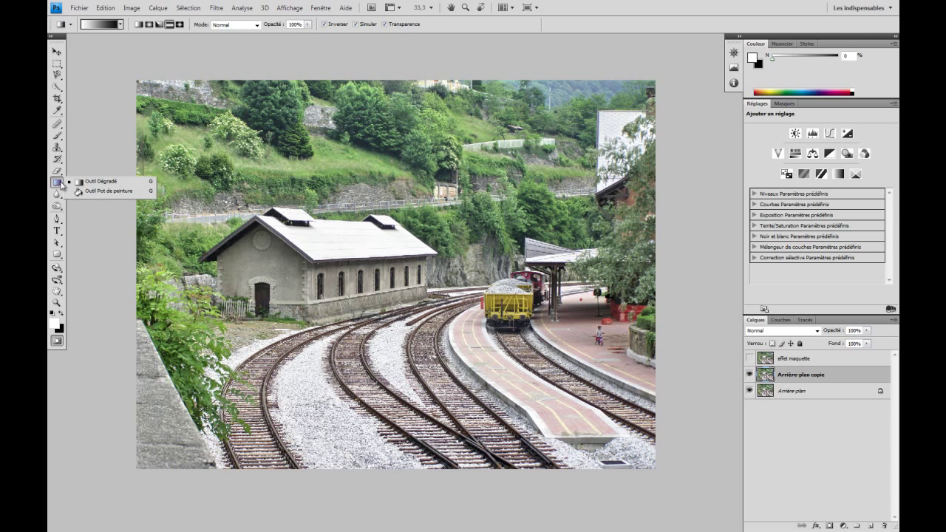
{"action": "left_click", "coordinate": [71, 181]}
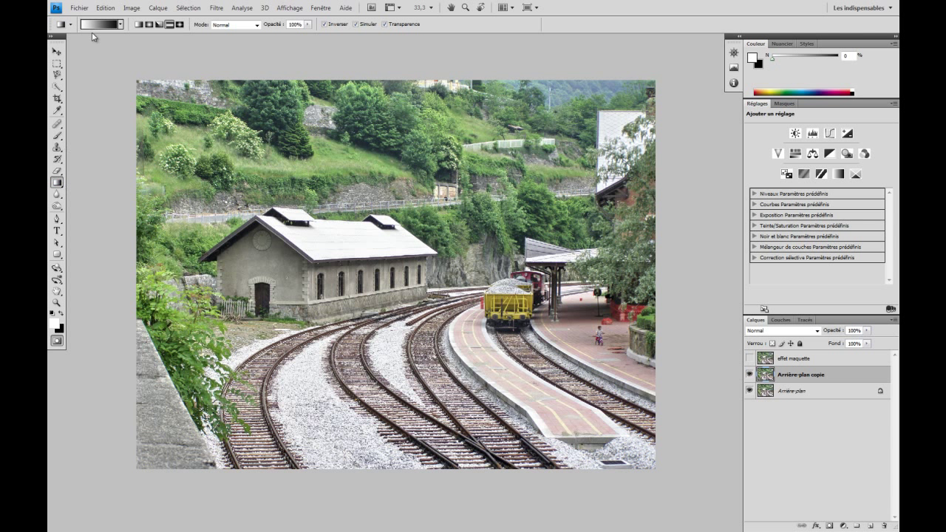
{"action": "left_click", "coordinate": [169, 25]}
Drag a reflected mask band from the house roof downward, redrawing until it covers the middle.
{"action": "left_click_drag", "start_coordinate": [365, 245], "coordinate": [365, 317]}
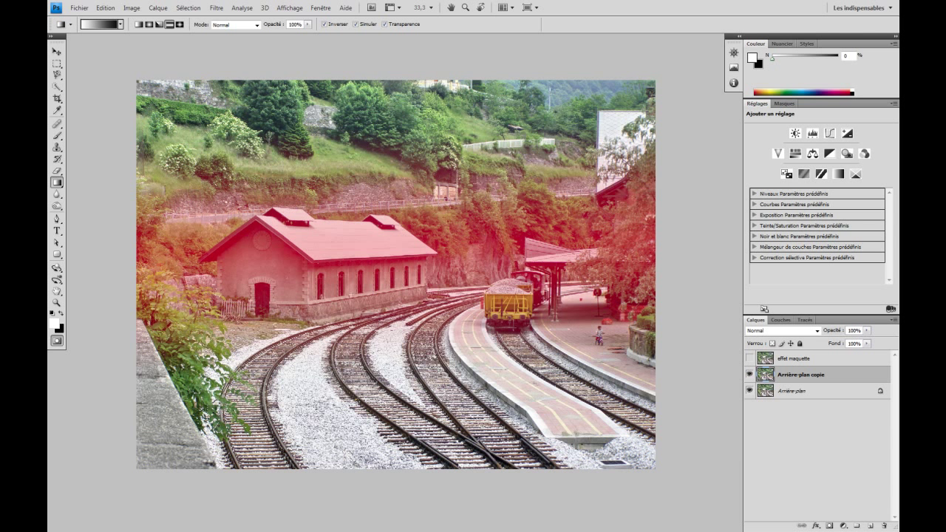
{"action": "left_click_drag", "start_coordinate": [344, 246], "coordinate": [357, 418]}
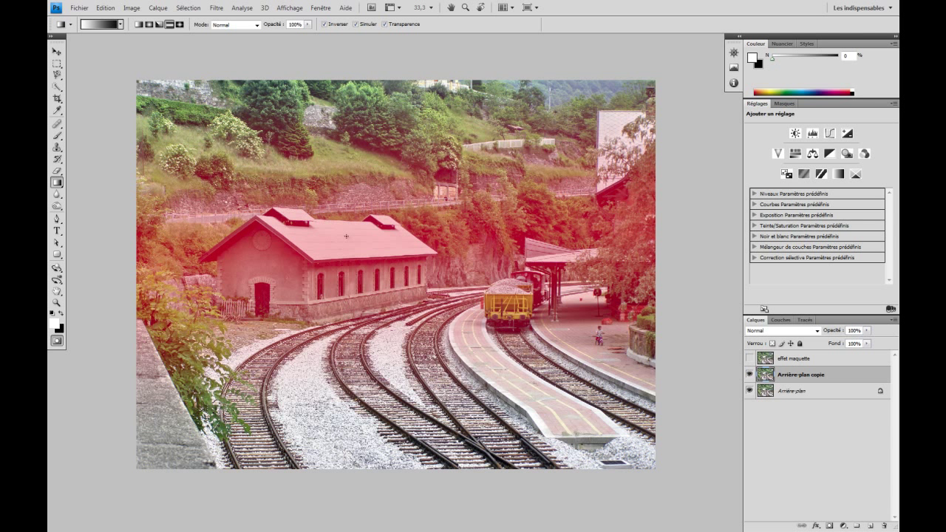
{"action": "left_click_drag", "start_coordinate": [349, 239], "coordinate": [348, 301]}
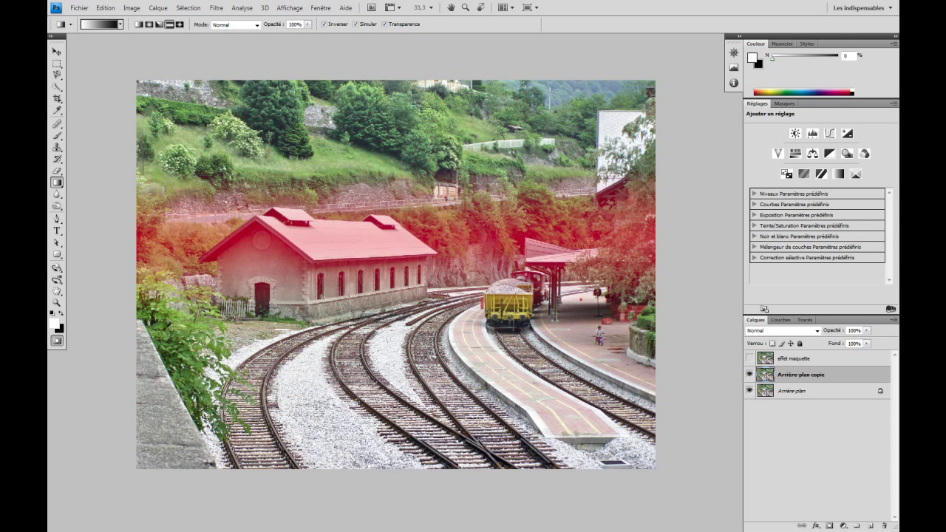
{"action": "left_click_drag", "start_coordinate": [346, 240], "coordinate": [349, 352]}
{"action": "left_click_drag", "start_coordinate": [336, 256], "coordinate": [336, 352]}
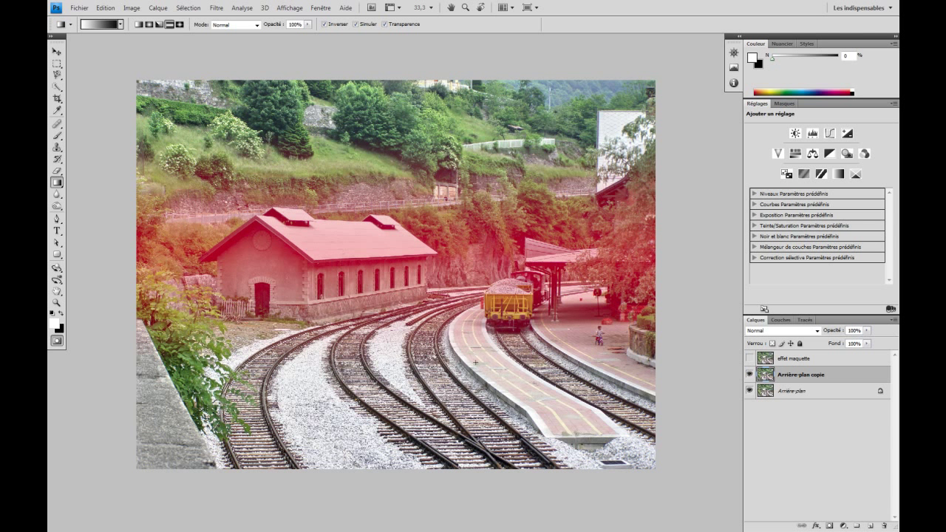
{"action": "left_click_drag", "start_coordinate": [325, 251], "coordinate": [331, 399]}
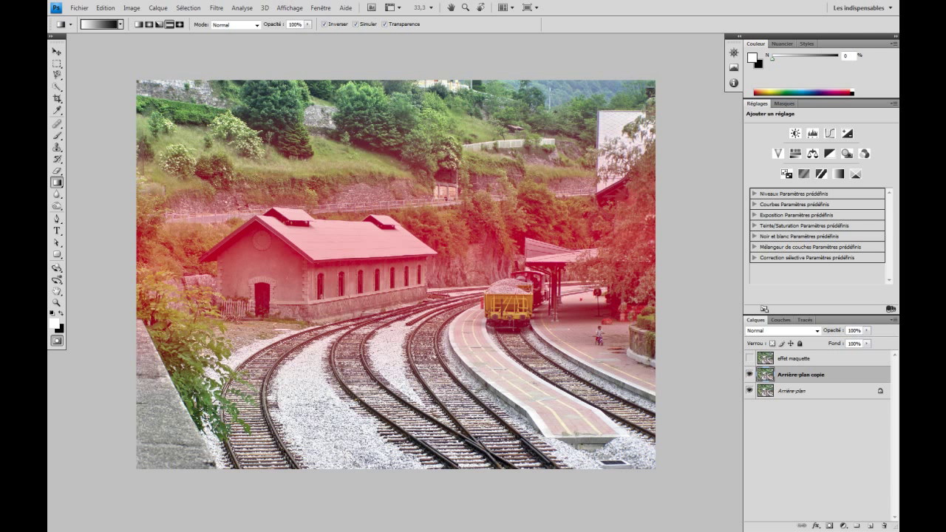
Exit Quick Mask and apply Lens Blur with radius 55, more curvature and brighter highlights.
{"action": "key", "text": "q"}
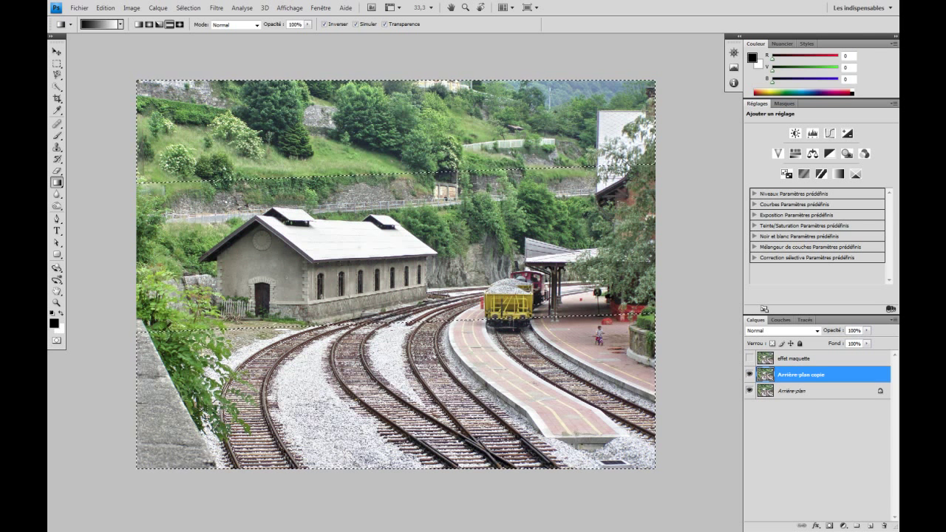
{"action": "left_click", "coordinate": [238, 8]}
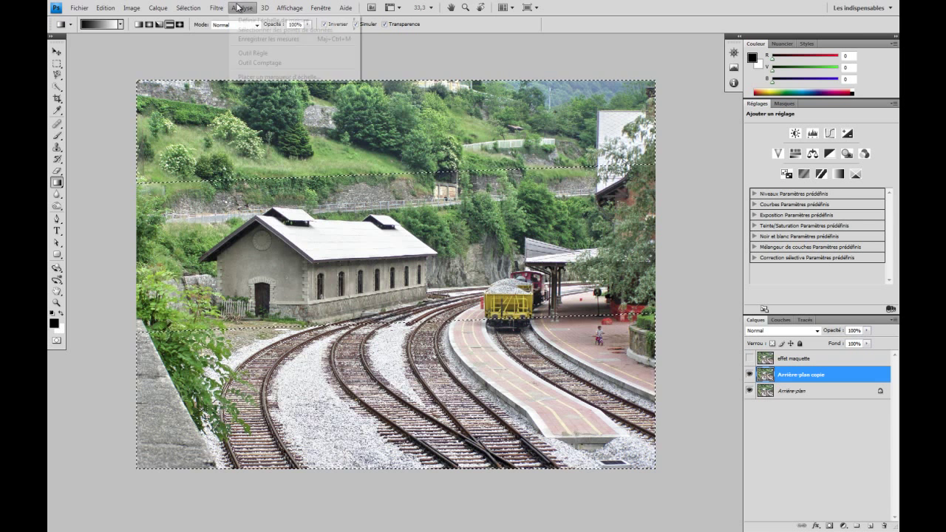
{"action": "mouse_move", "coordinate": [232, 101]}
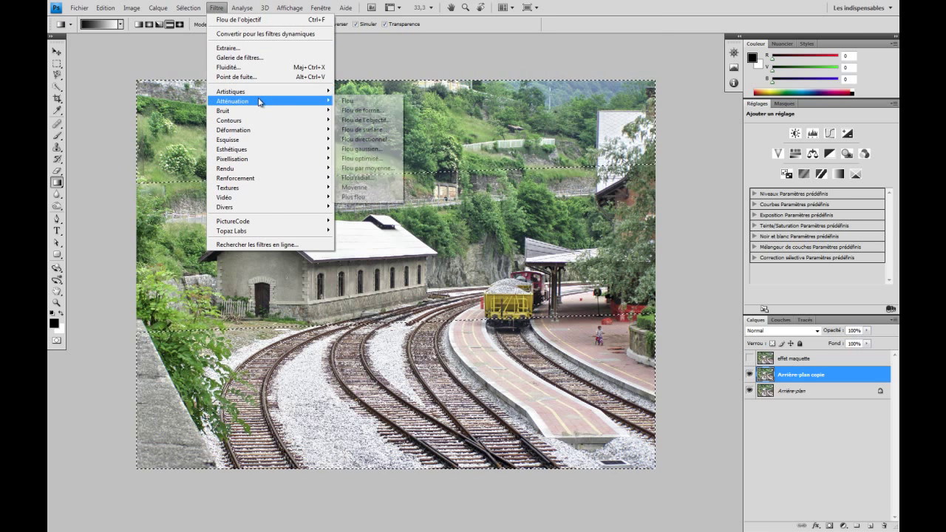
{"action": "left_click", "coordinate": [384, 120]}
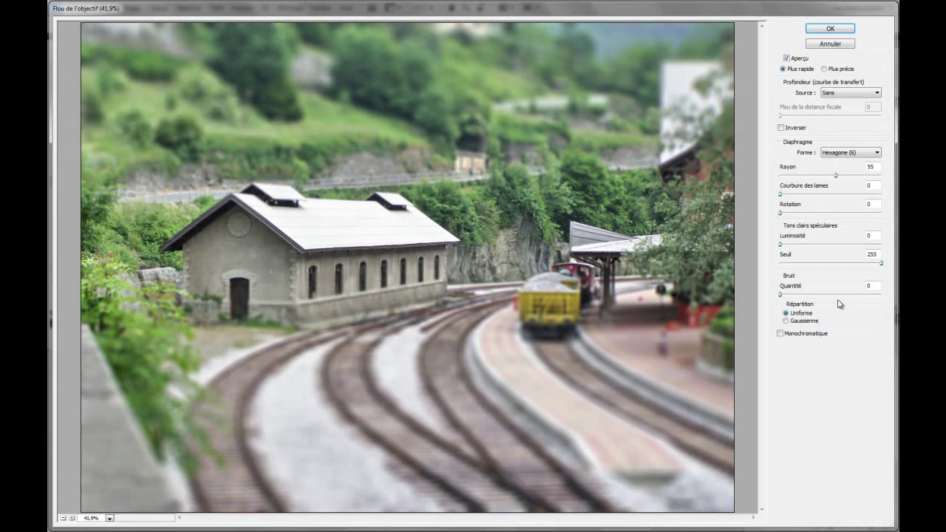
{"action": "mouse_move", "coordinate": [835, 177]}
{"action": "left_mouse_down"}
{"action": "mouse_move", "coordinate": [814, 177]}
{"action": "mouse_move", "coordinate": [846, 177]}
{"action": "left_mouse_up"}
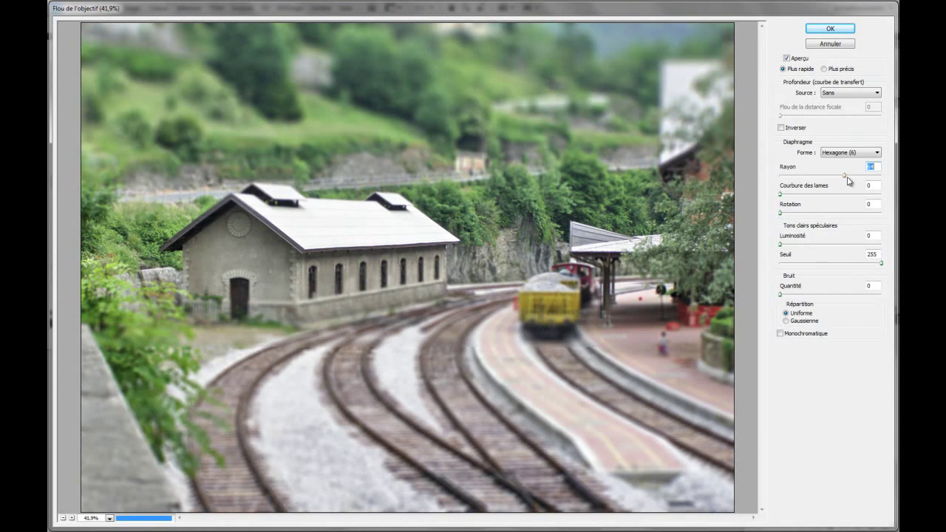
{"action": "left_click_drag", "start_coordinate": [847, 179], "coordinate": [836, 179]}
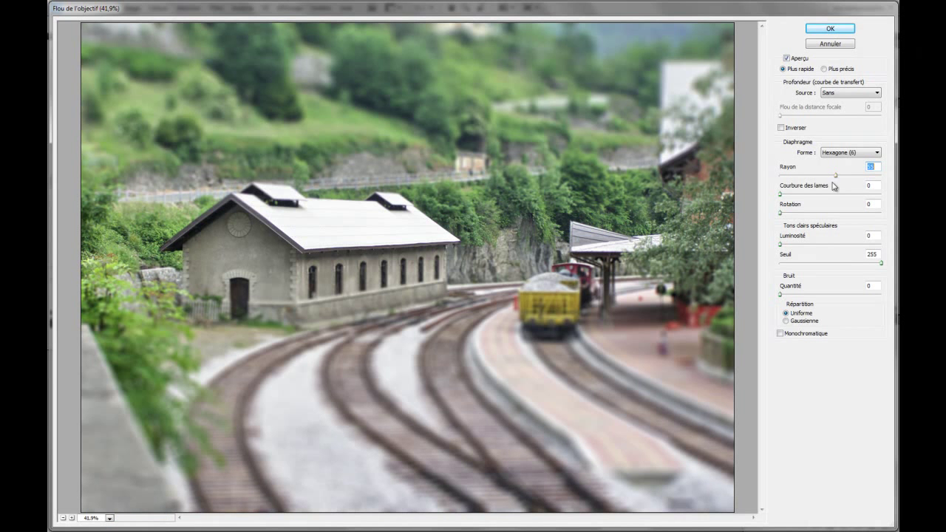
{"action": "left_click_drag", "start_coordinate": [781, 194], "coordinate": [824, 206]}
{"action": "left_click_drag", "start_coordinate": [781, 245], "coordinate": [818, 246]}
{"action": "left_click", "coordinate": [818, 31]}
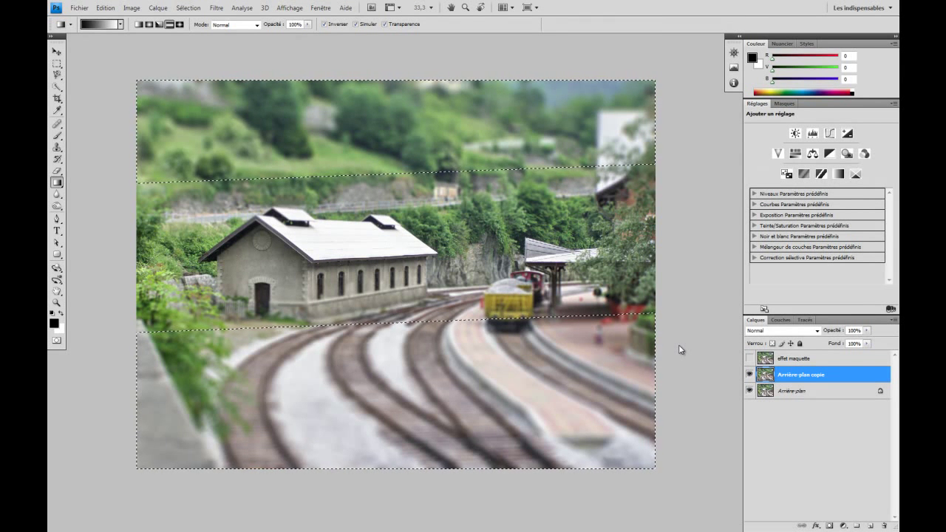
Deselect and add a Courbes layer with an S-curve, point at input 76, output 70.
{"action": "key", "text": "ctrl+d"}
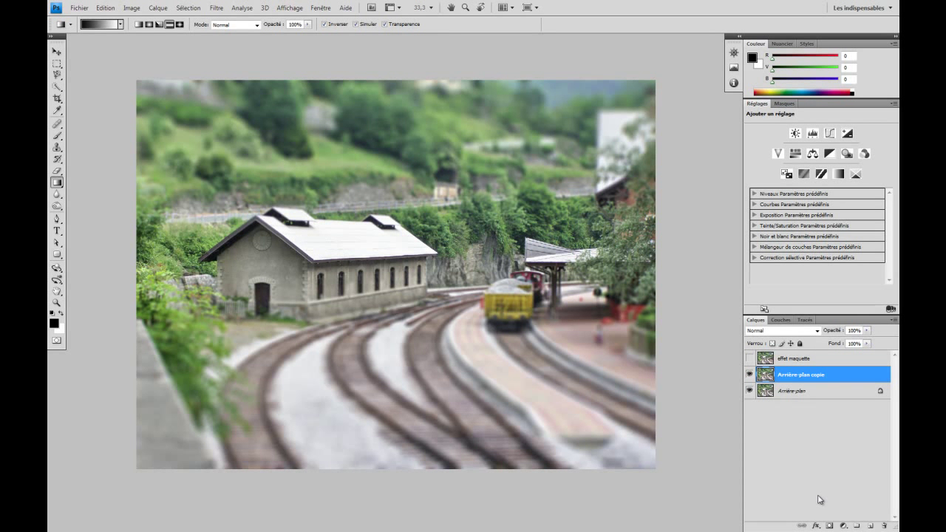
{"action": "left_click", "coordinate": [842, 527]}
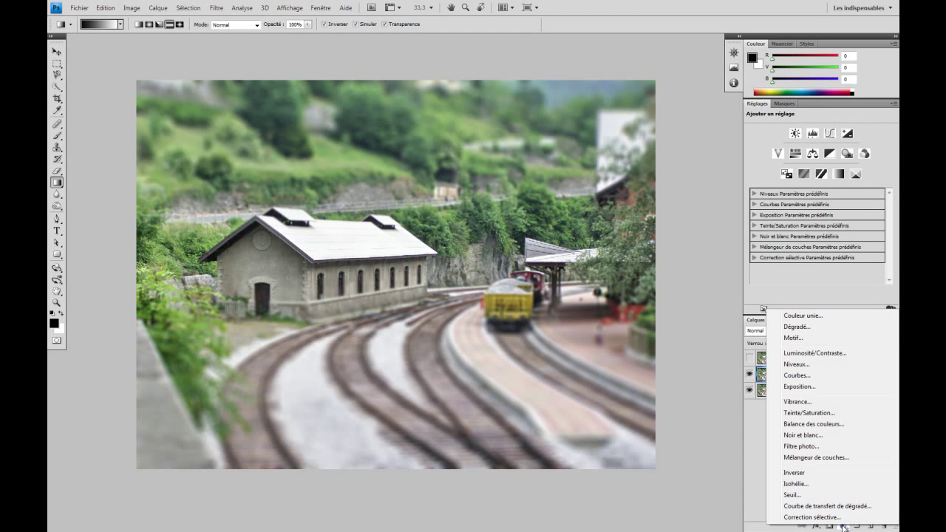
{"action": "left_click", "coordinate": [798, 375]}
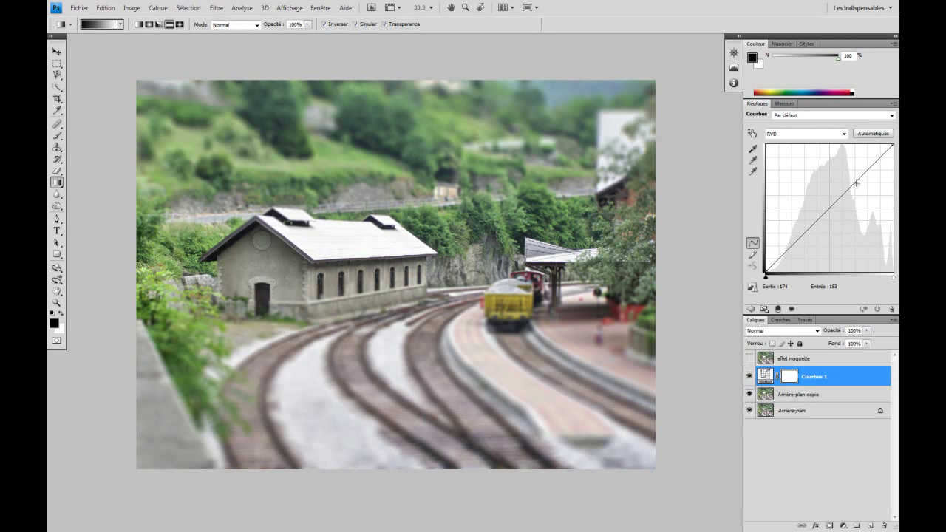
{"action": "left_click_drag", "start_coordinate": [856, 182], "coordinate": [856, 179]}
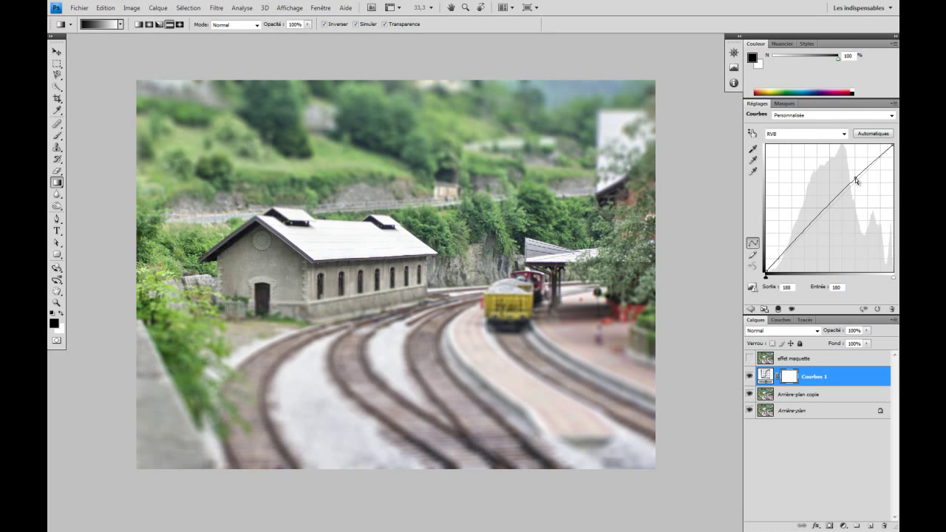
{"action": "left_click_drag", "start_coordinate": [804, 233], "coordinate": [804, 237]}
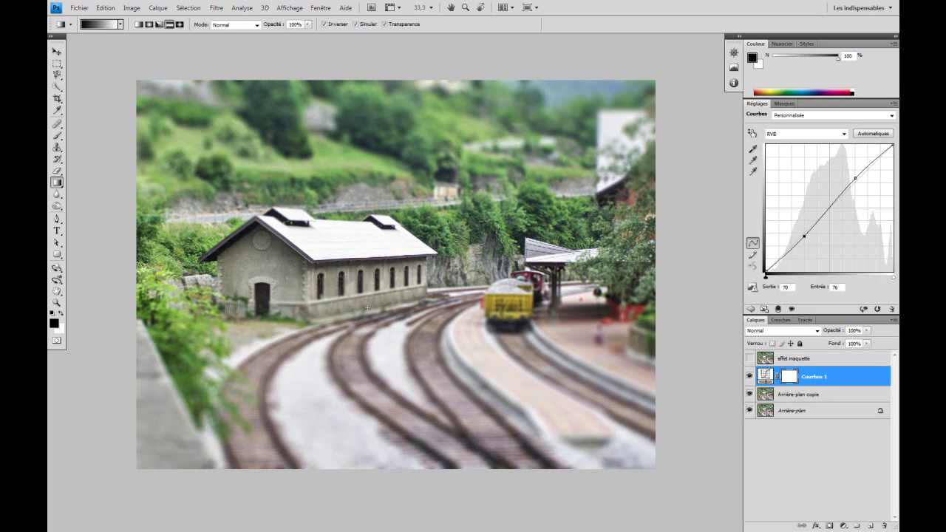
{"action": "left_click", "coordinate": [843, 525]}
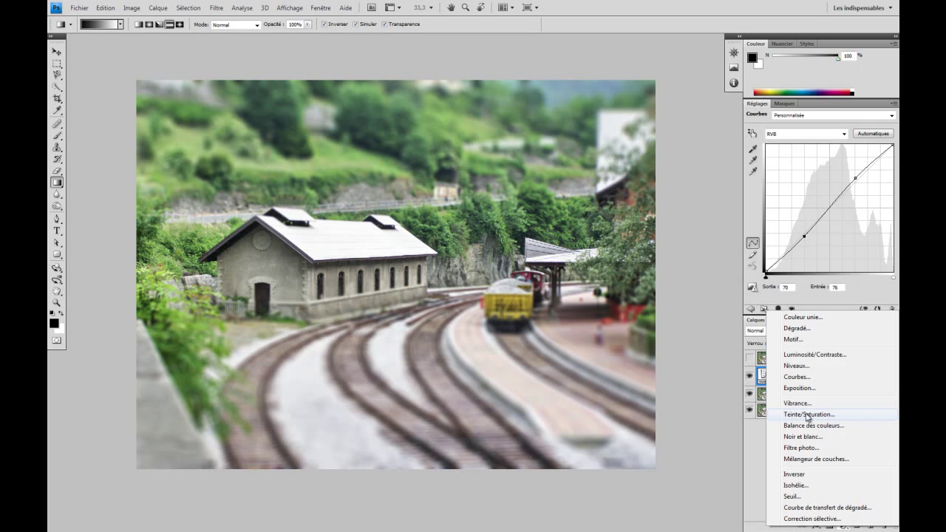
Add a Teinte/Saturation adjustment layer with Saturation raised to +41.
{"action": "left_click", "coordinate": [802, 416]}
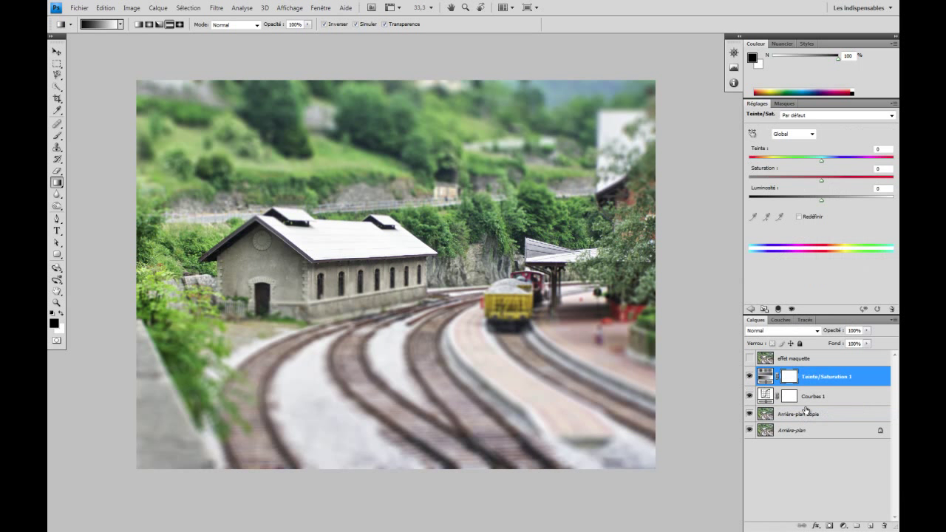
{"action": "left_click_drag", "start_coordinate": [825, 184], "coordinate": [850, 185]}
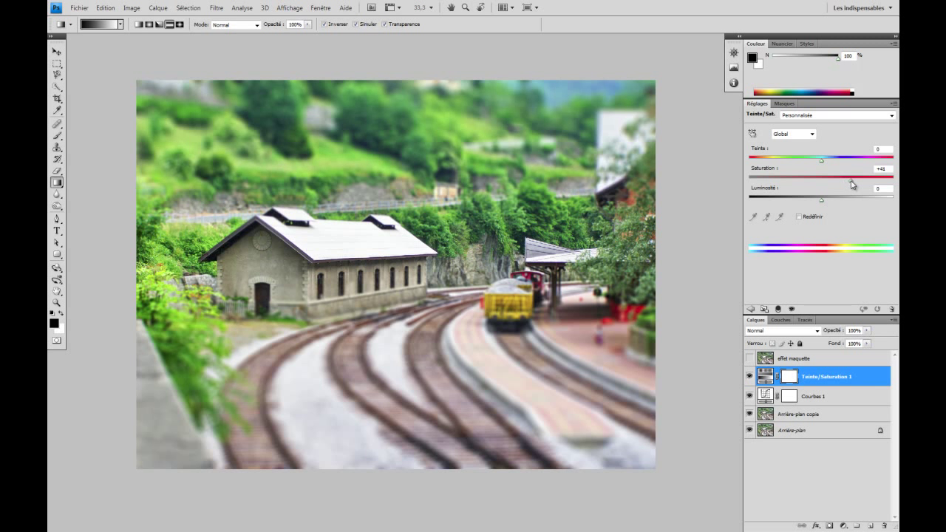